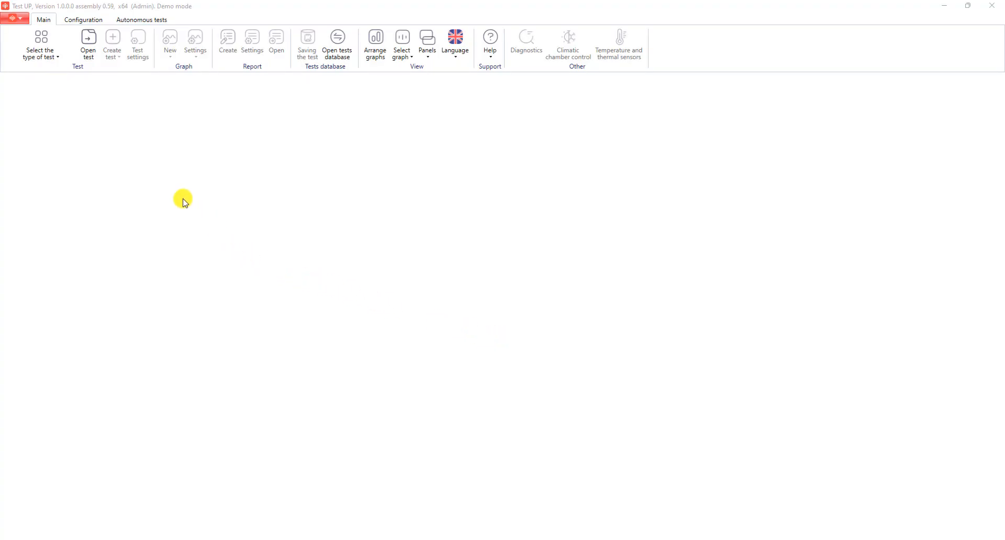
Step: Start a new TTH test and choose Square wave as the wavelet form
click(53, 52)
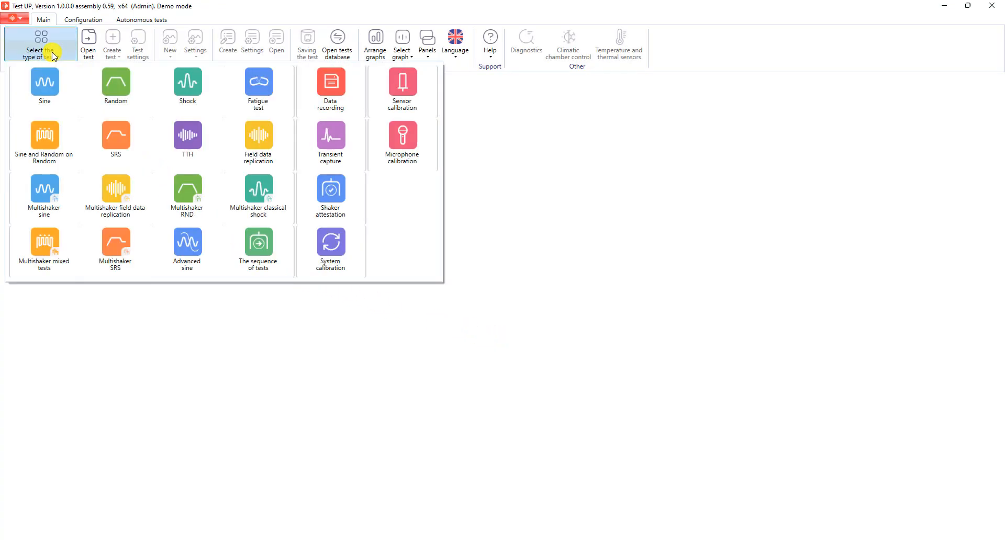
click(193, 149)
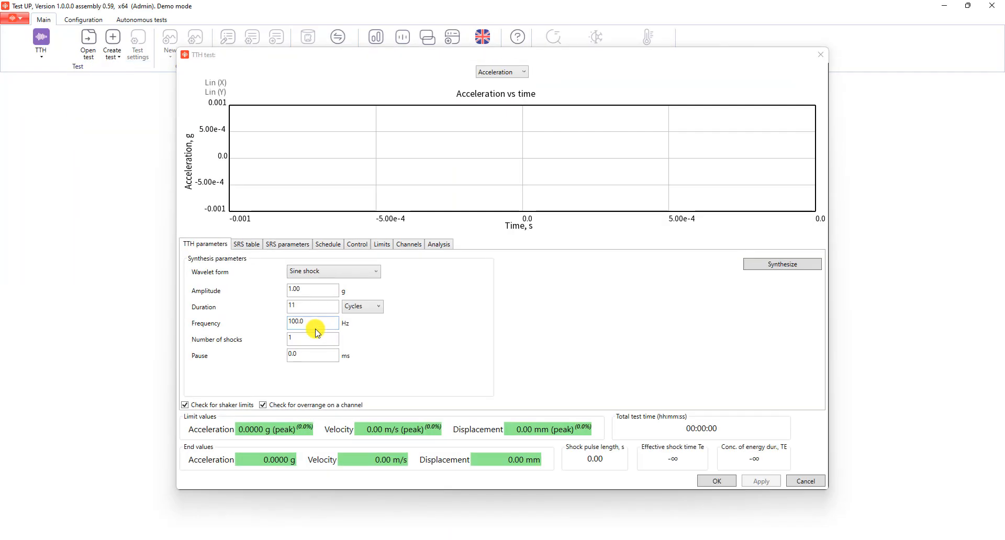
click(344, 277)
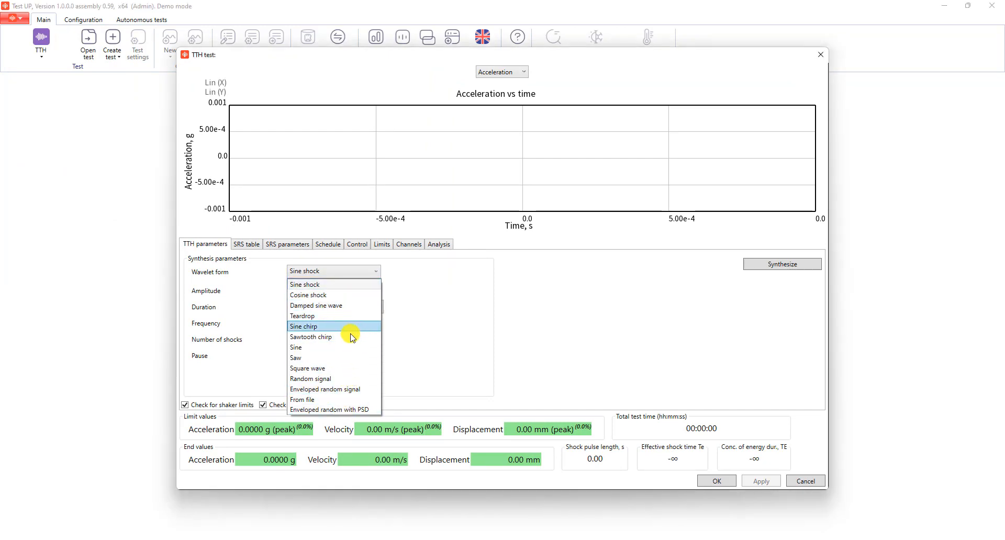
click(341, 368)
Step: Set the square wave's amplitude to 0.5 g, number of cycles to 10 and frequency to 150 Hz, and synthesize the signal
drag(317, 288, 280, 288)
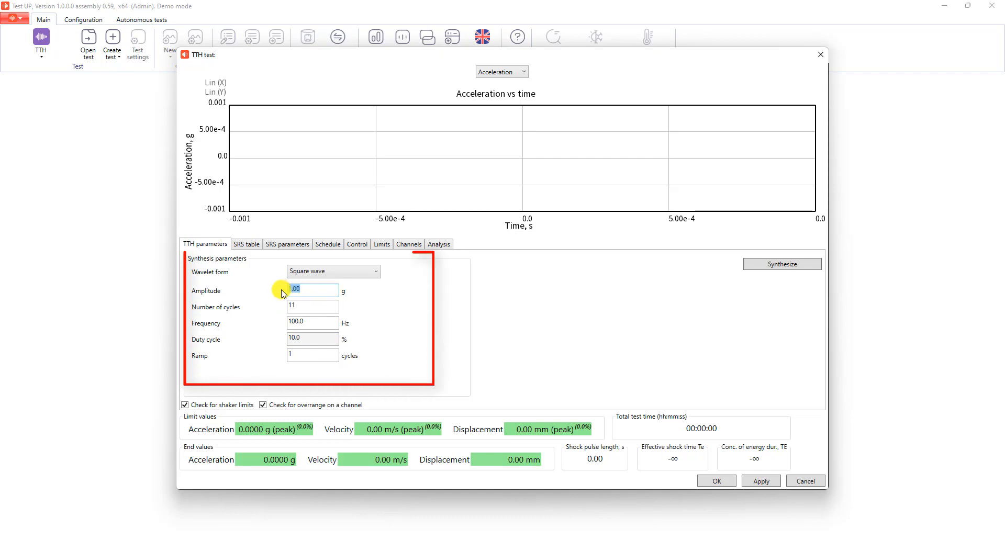
text(0.5)
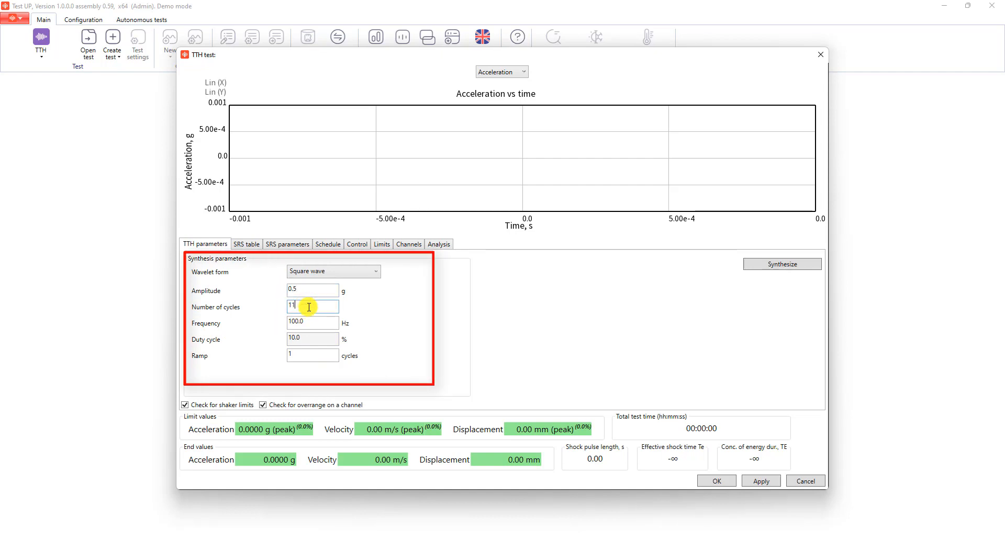
click(308, 308)
text(10)
drag(309, 319, 283, 323)
text(150)
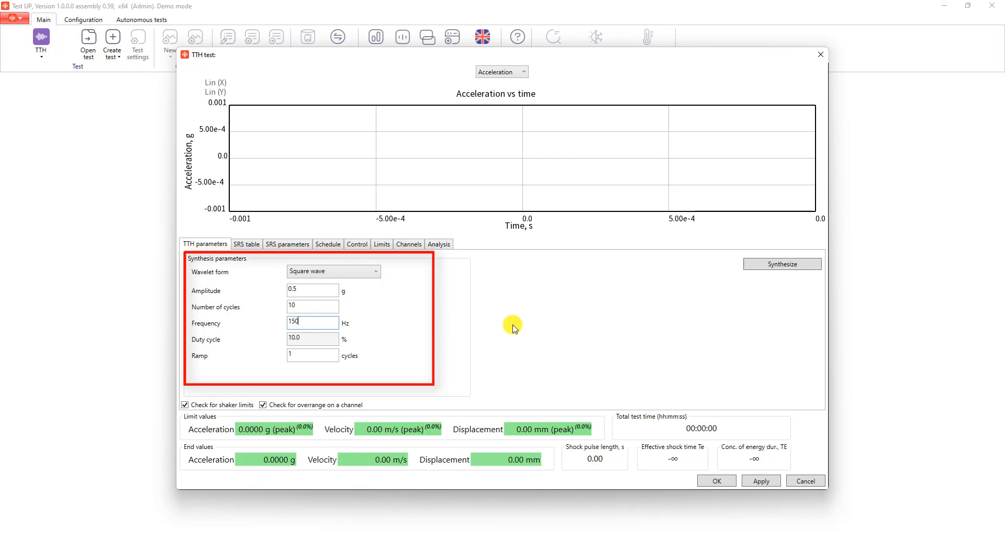
click(797, 265)
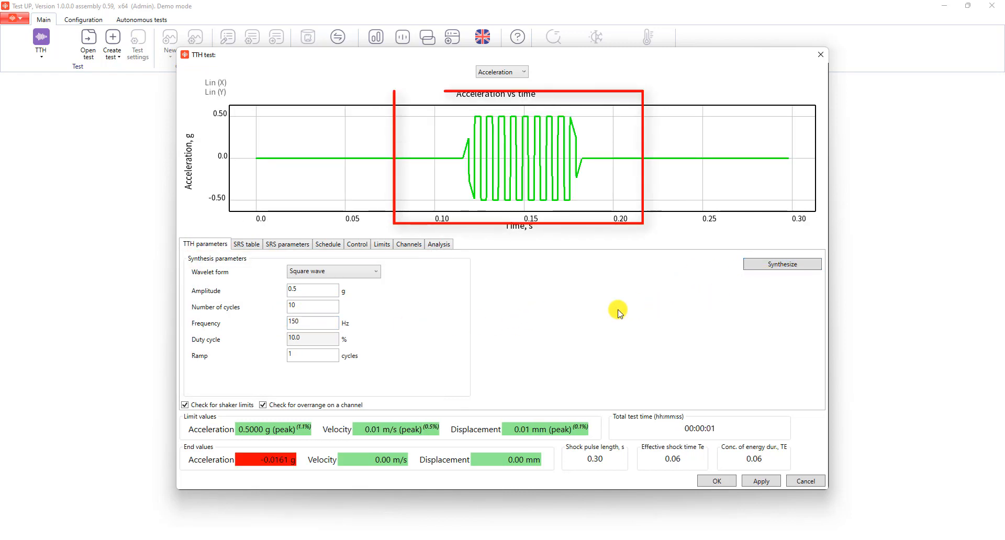
Step: Set the square wave's ramp to 3 cycles and synthesize the signal again
click(297, 356)
drag(289, 355, 313, 368)
text(3)
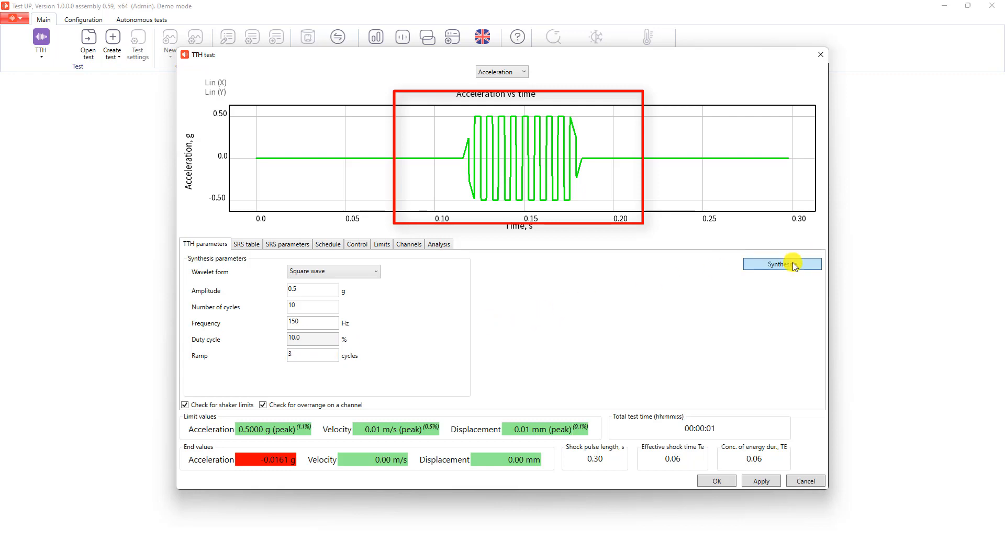
click(795, 266)
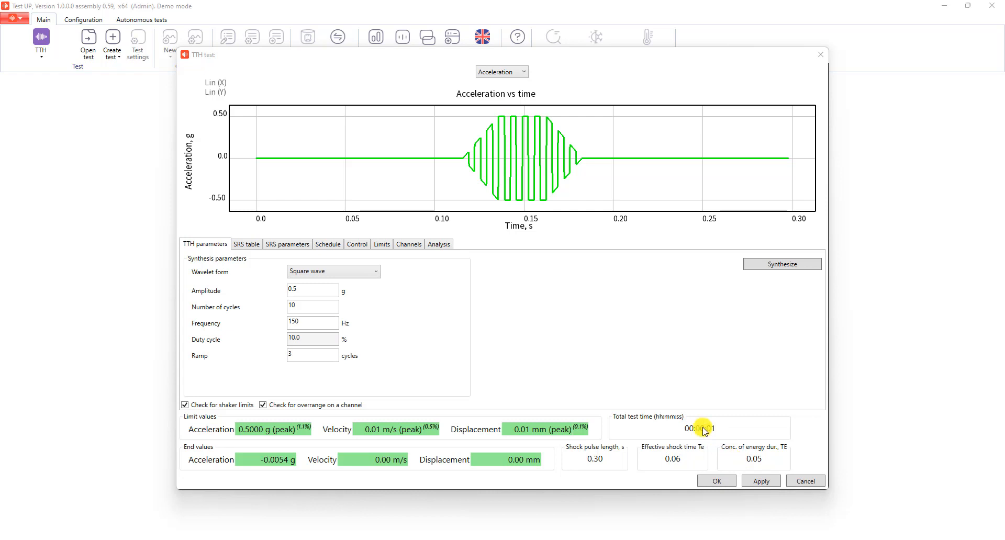
Step: Enable the SRS table with one row from 10 to 500 Hz at 3 g start and end amplitude, and enable SRS calculations
click(248, 244)
click(246, 405)
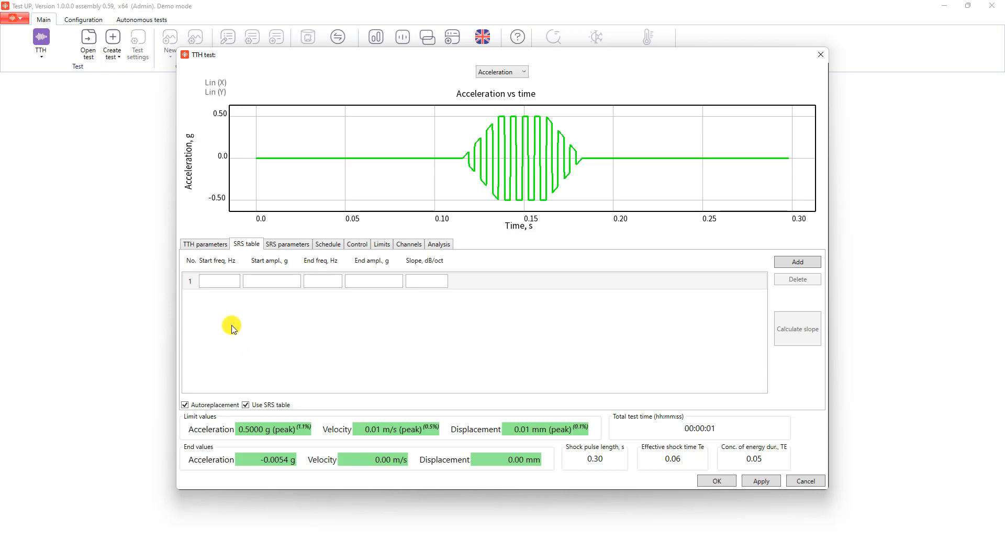
click(220, 281)
text(10)
click(317, 283)
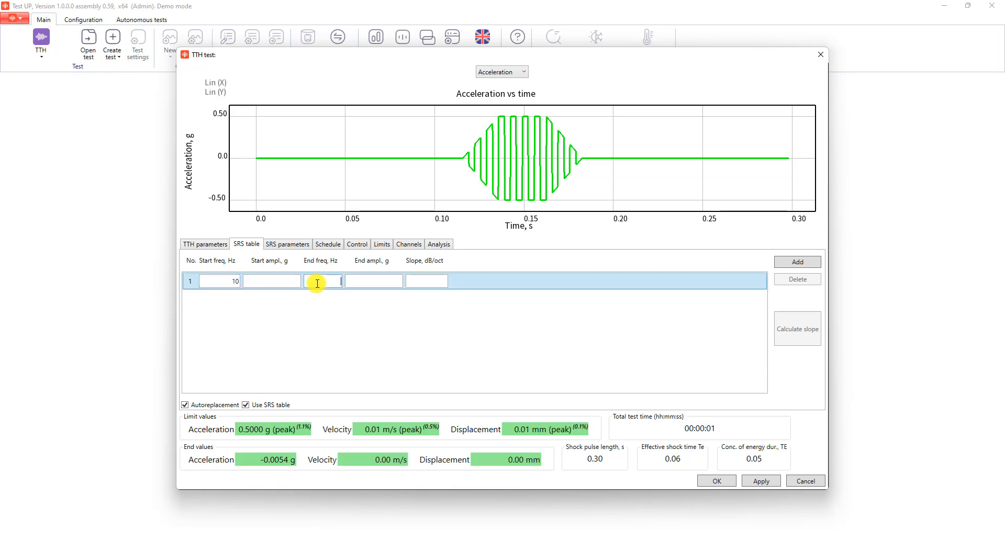
click(285, 282)
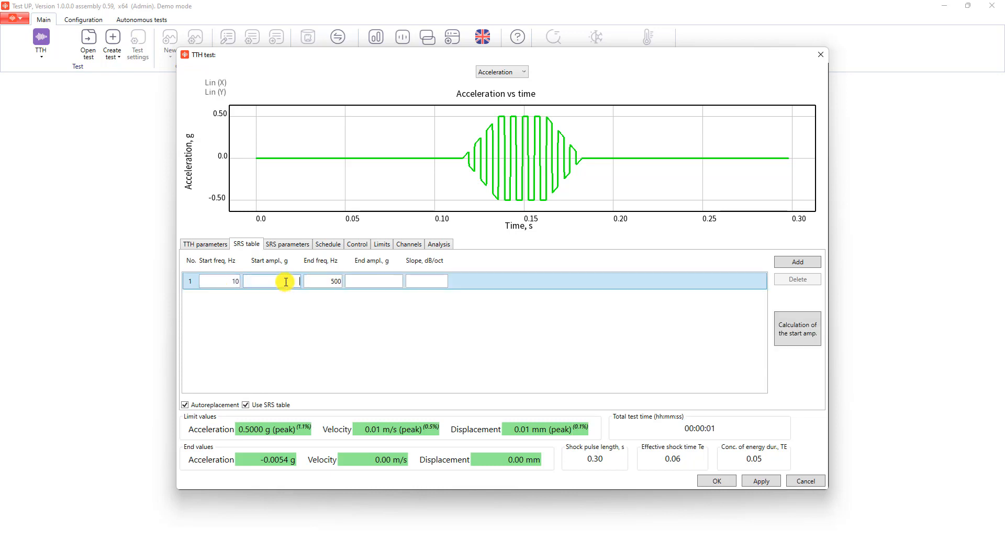
text(3)
click(376, 283)
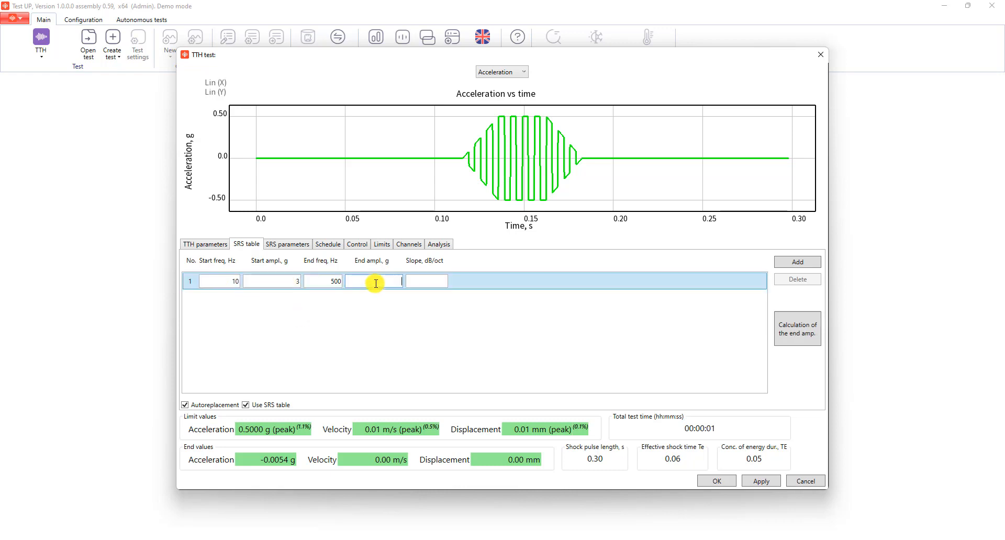
click(379, 313)
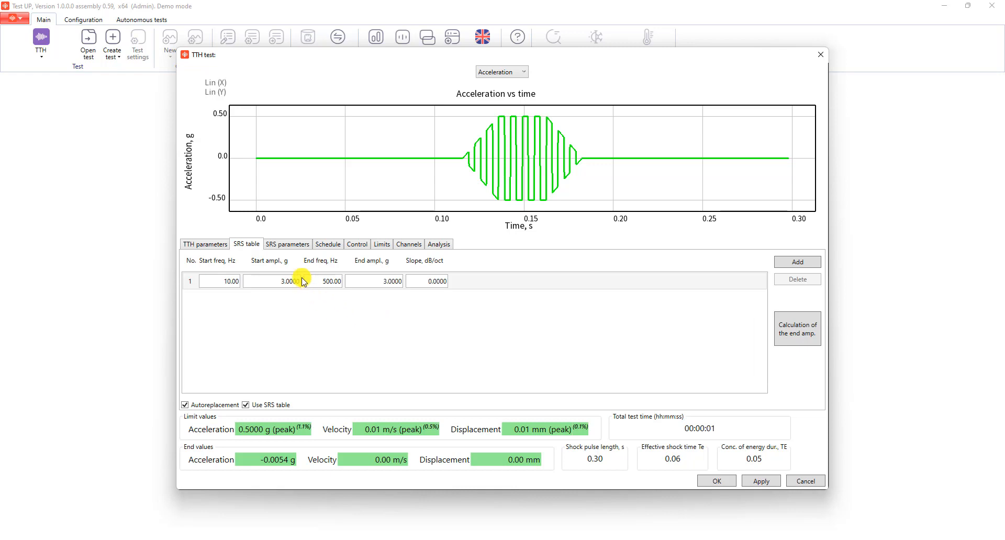
click(298, 245)
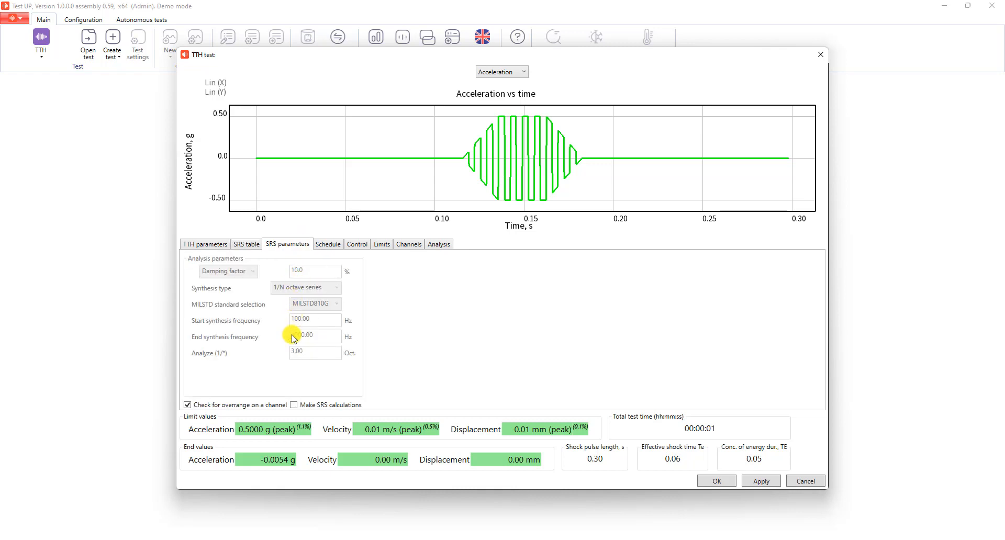
click(294, 405)
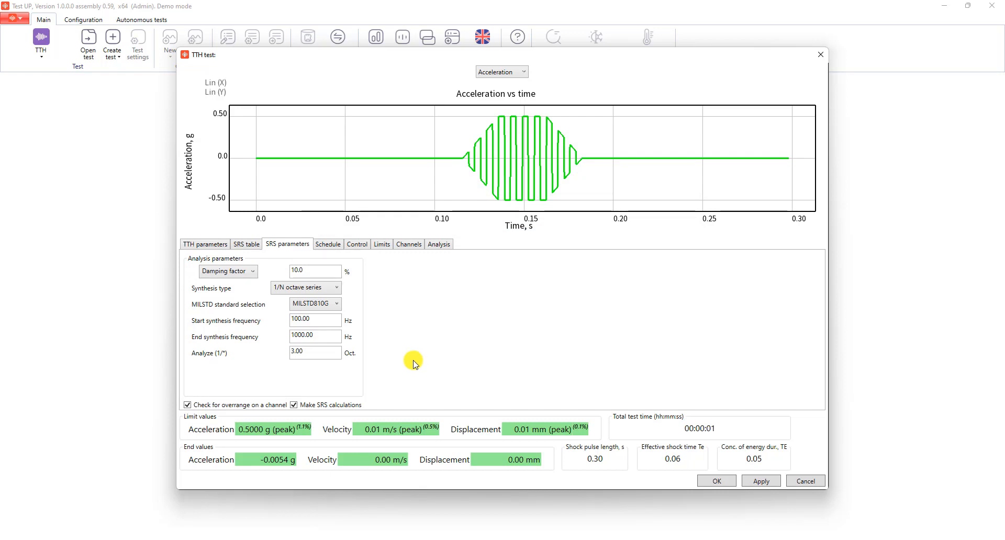
Step: Build a schedule of three shock commands with 10, 10 and 100 shocks, inverting the shocks of the second command
click(328, 245)
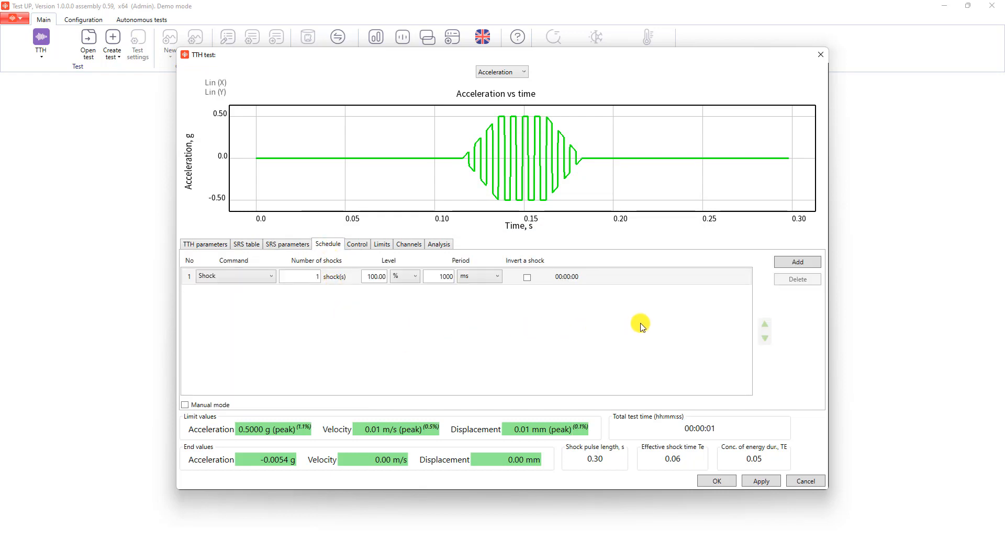
click(790, 265)
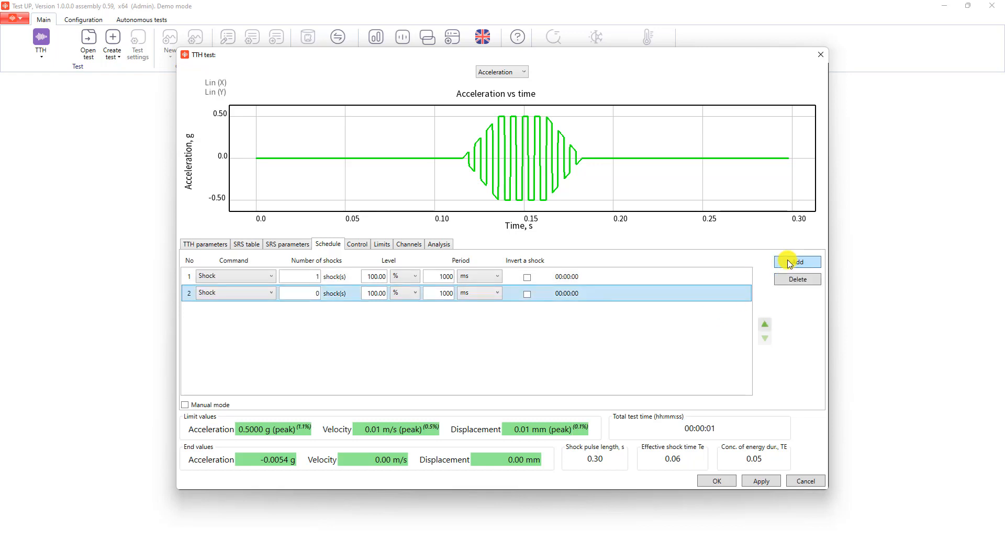
click(789, 264)
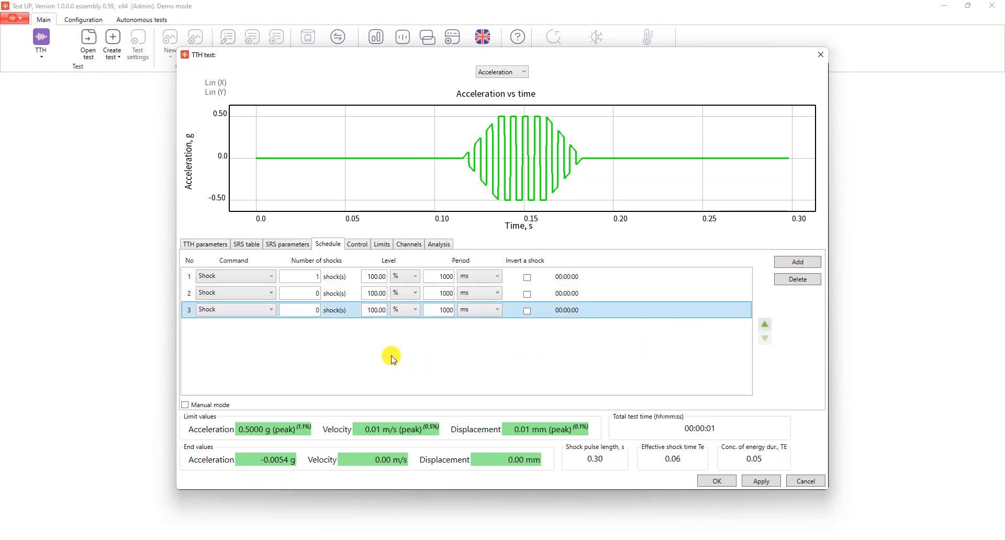
click(309, 274)
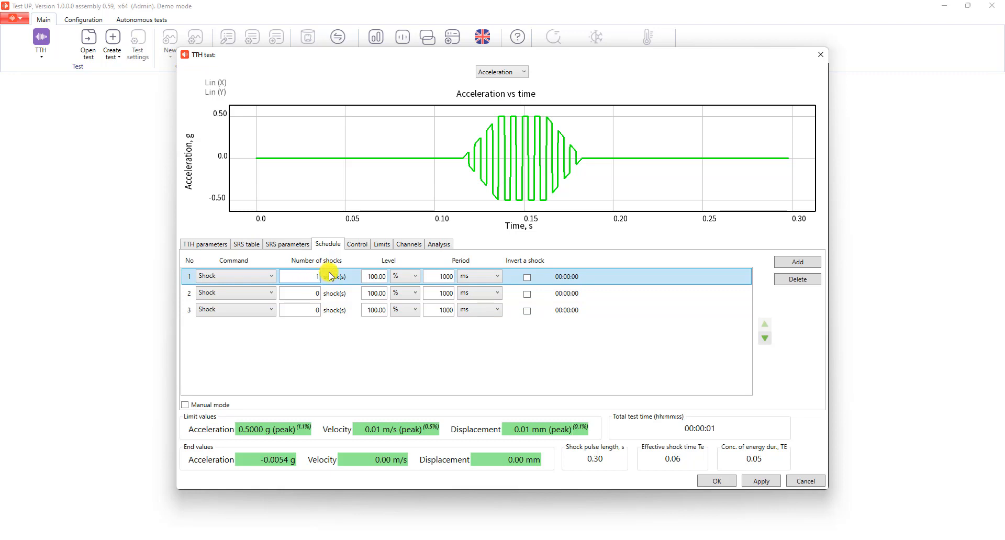
click(321, 295)
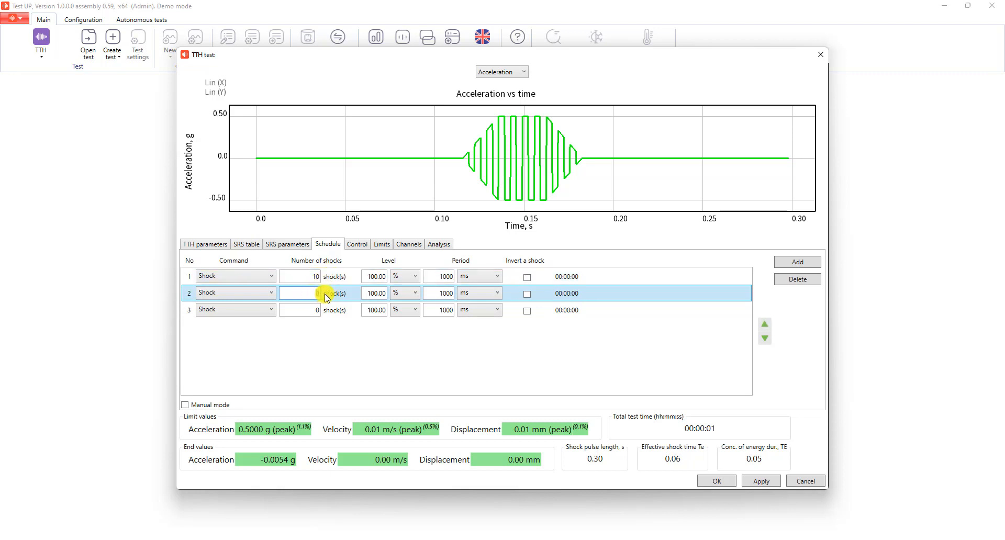
text(10)
click(528, 296)
click(317, 311)
text(100)
click(344, 348)
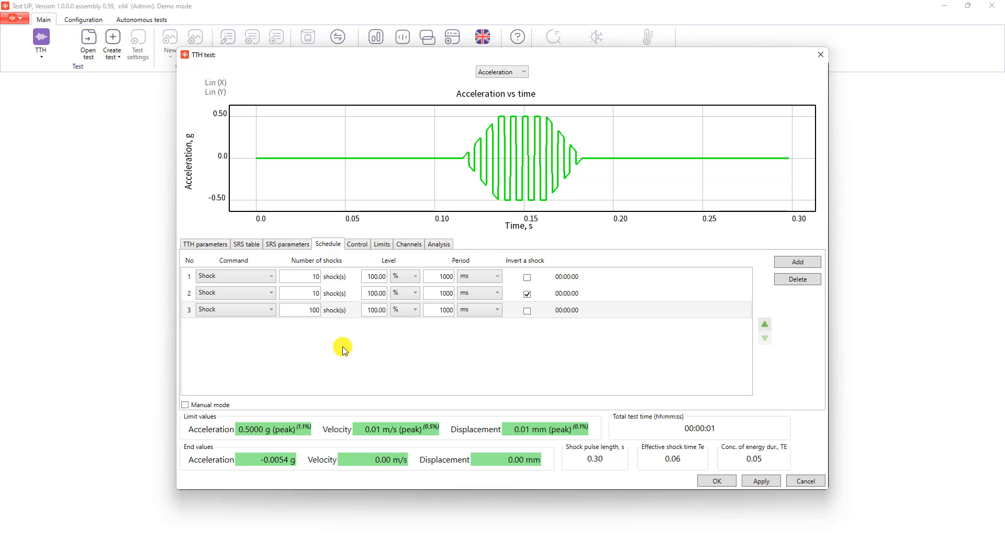
Step: Review the test's control settings, including the initial drive option, the shaker limits and the channel configuration
click(361, 246)
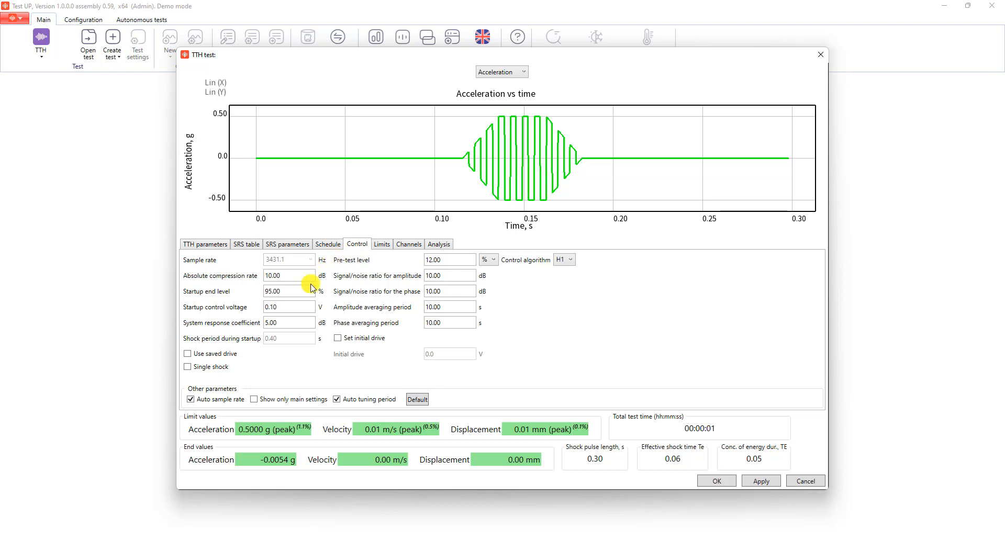
mouse_move(234, 358)
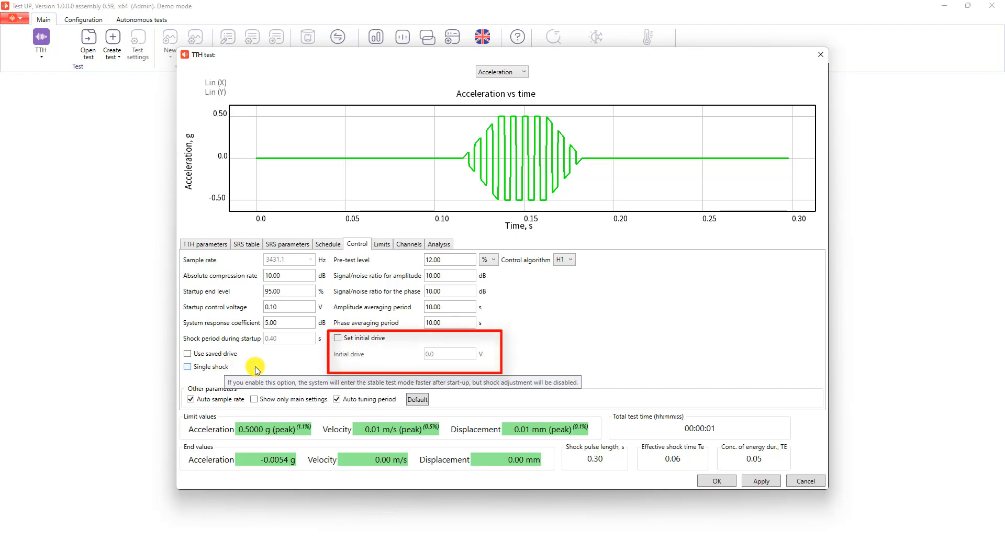
click(370, 339)
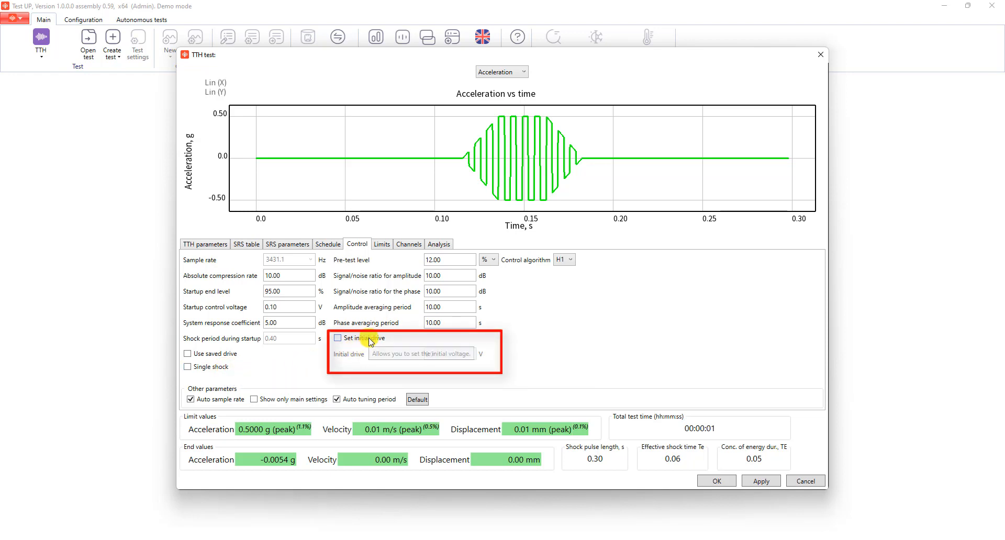
mouse_move(355, 359)
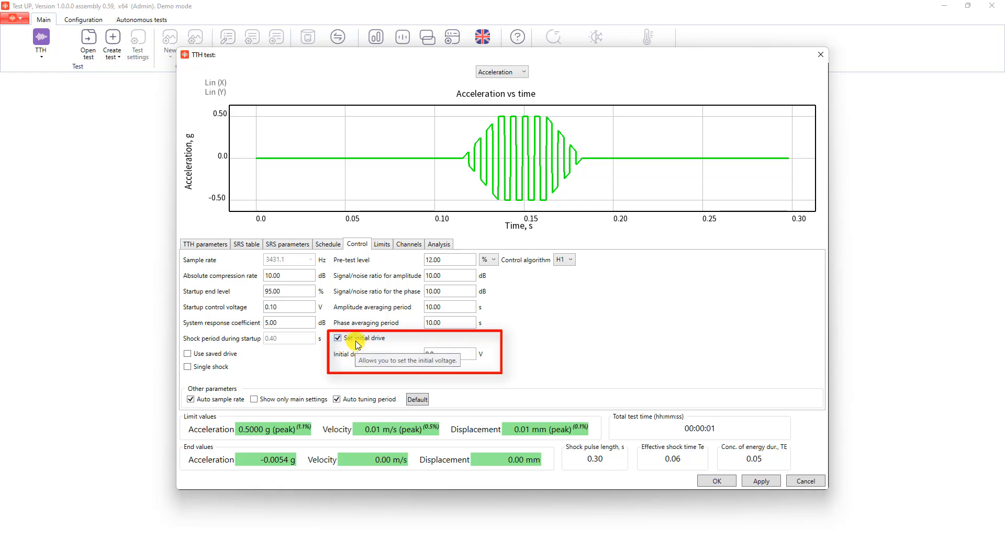
click(358, 341)
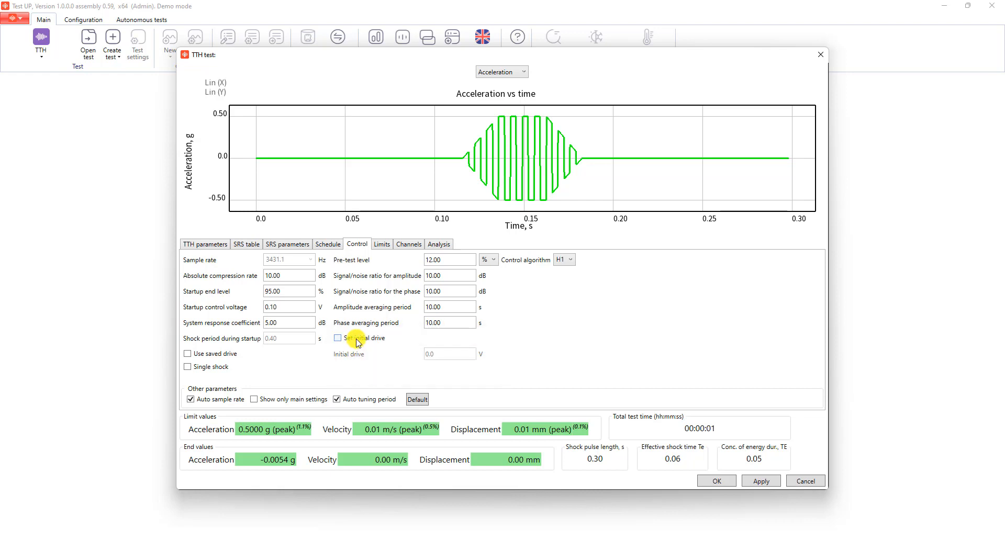
click(381, 246)
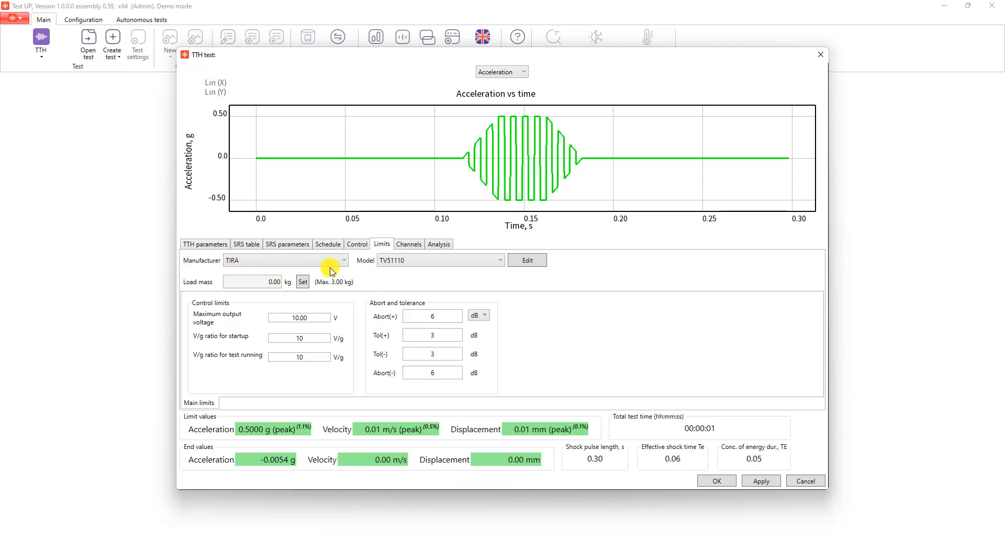
click(408, 244)
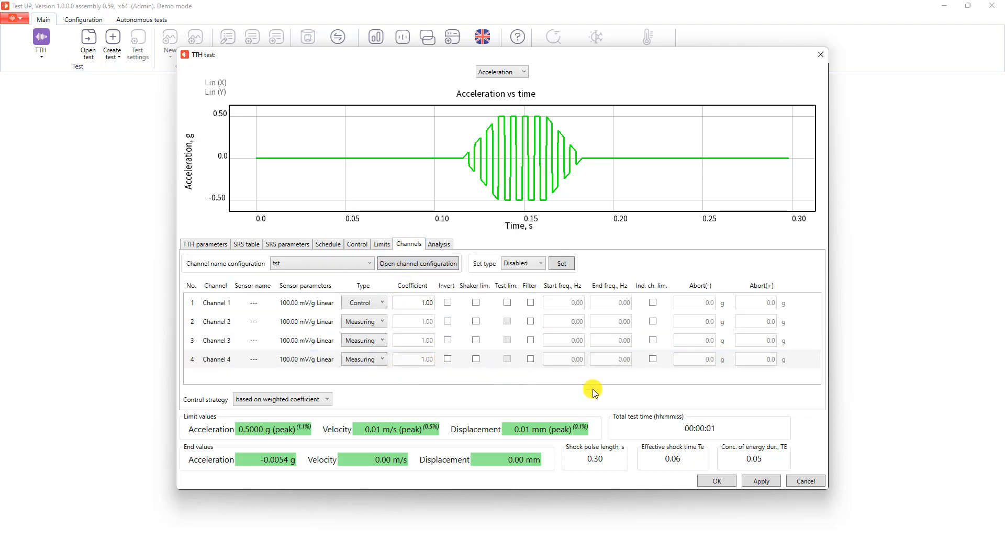
Step: Apply the TTH settings, saving the test under the name test, and close the test setup
click(757, 482)
key(Return)
text(tst)
key(Return)
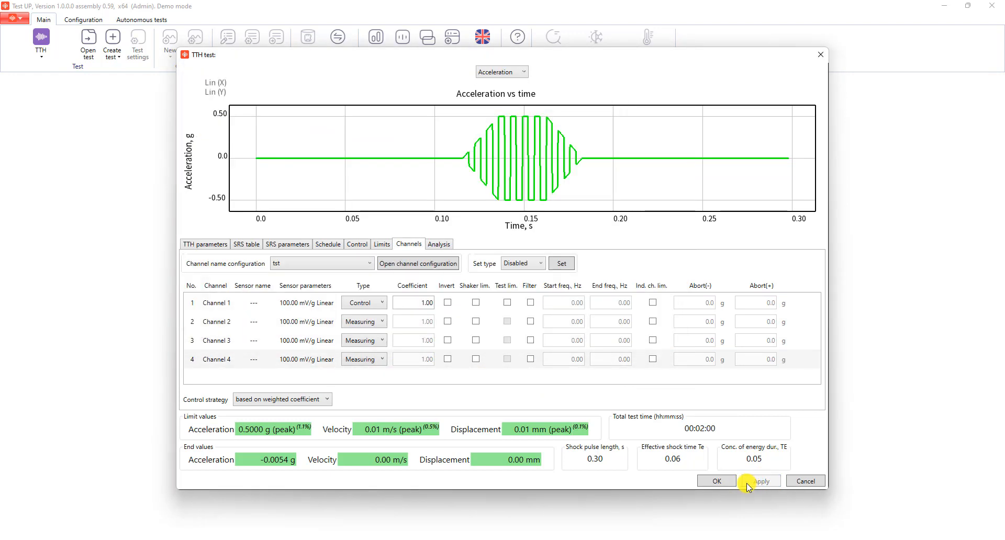
click(715, 481)
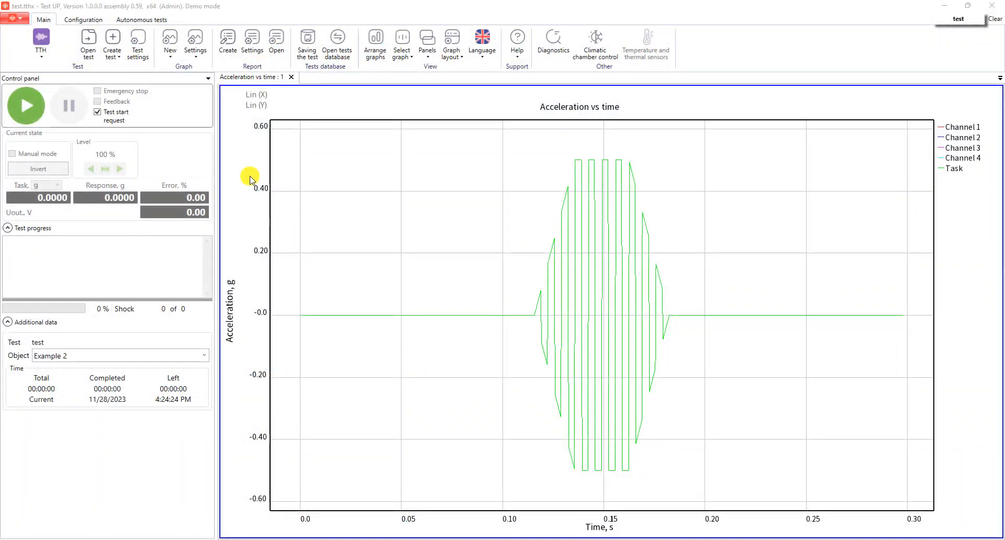
Step: Add an Oscilloscope vs time graph and an SRS vs frequency graph to the test
click(170, 42)
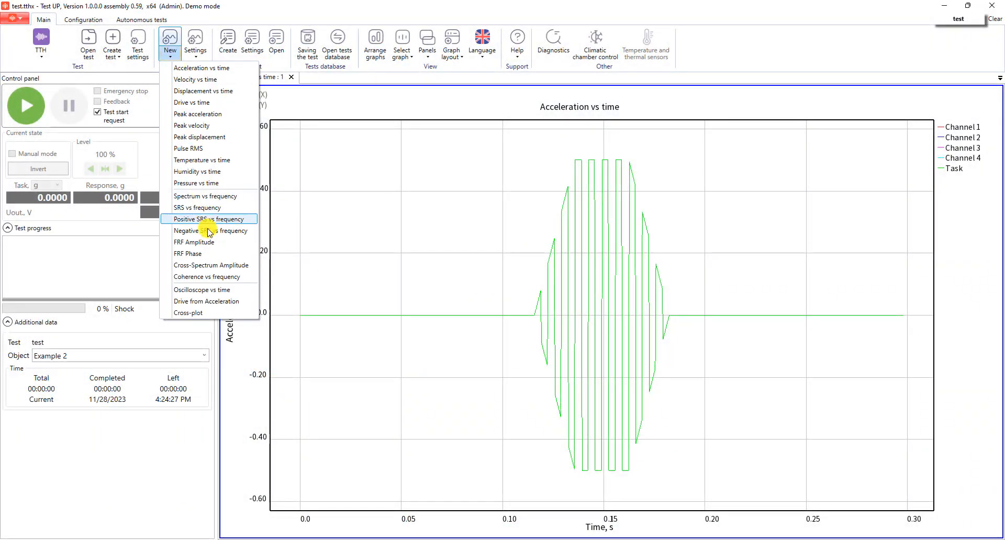
click(256, 288)
click(172, 51)
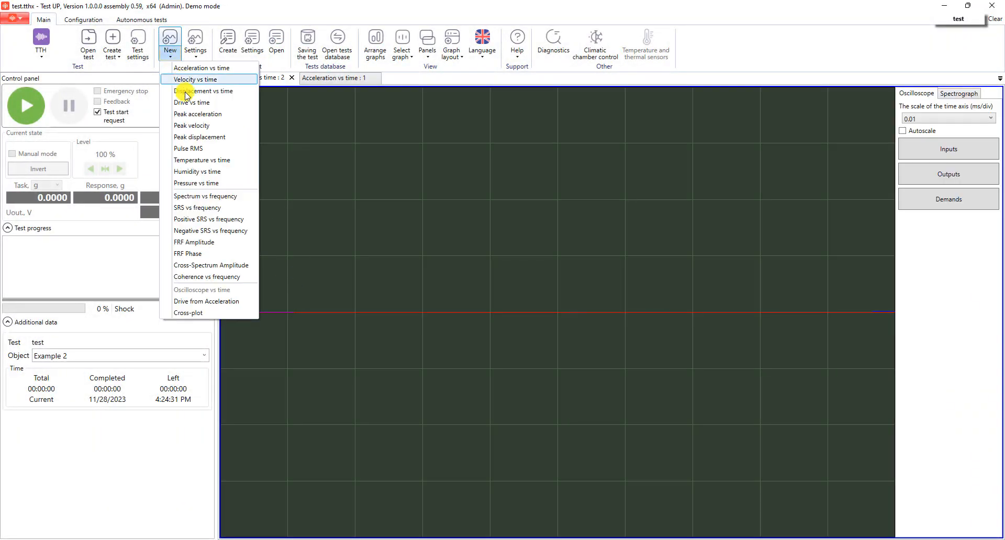
click(211, 210)
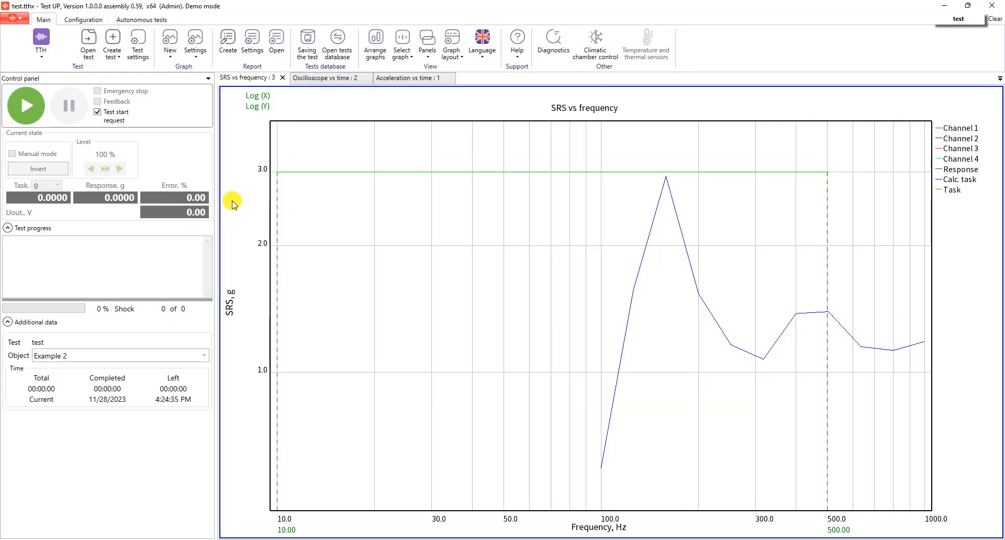
Step: Start the test and show the Oscilloscope vs time graph
click(26, 105)
click(325, 78)
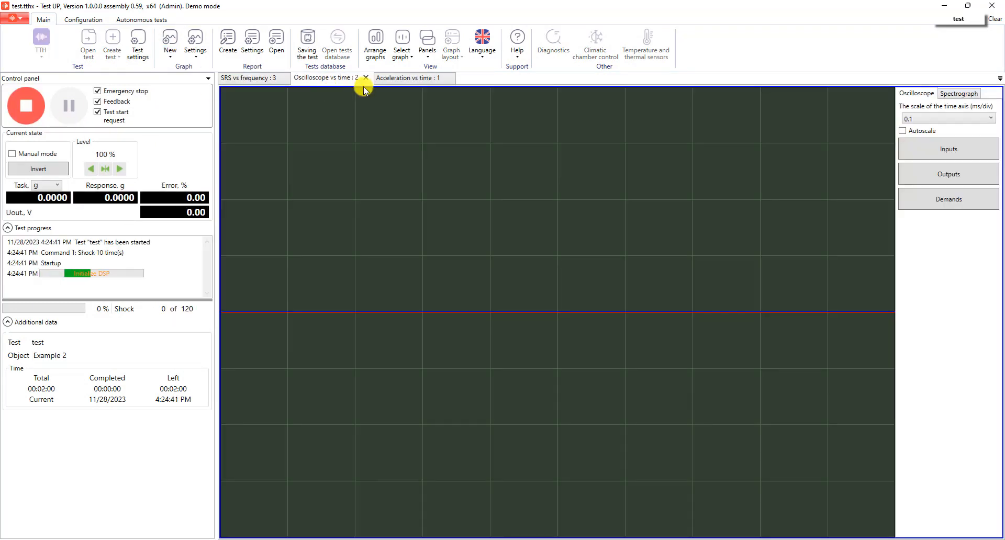
Step: Show the oscilloscope's spectrograph, switch to the Acceleration vs time graph and authorize the test start
click(958, 93)
click(421, 78)
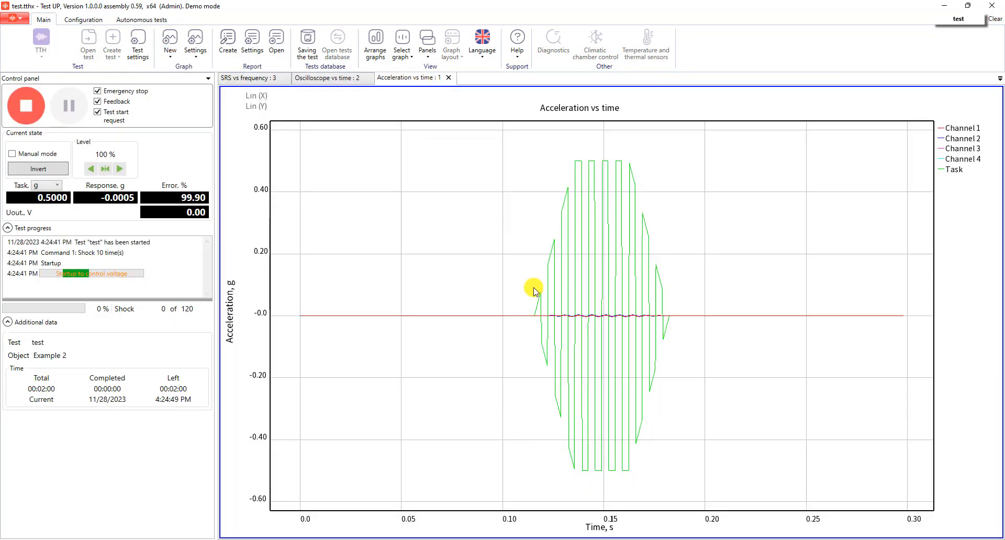
click(545, 297)
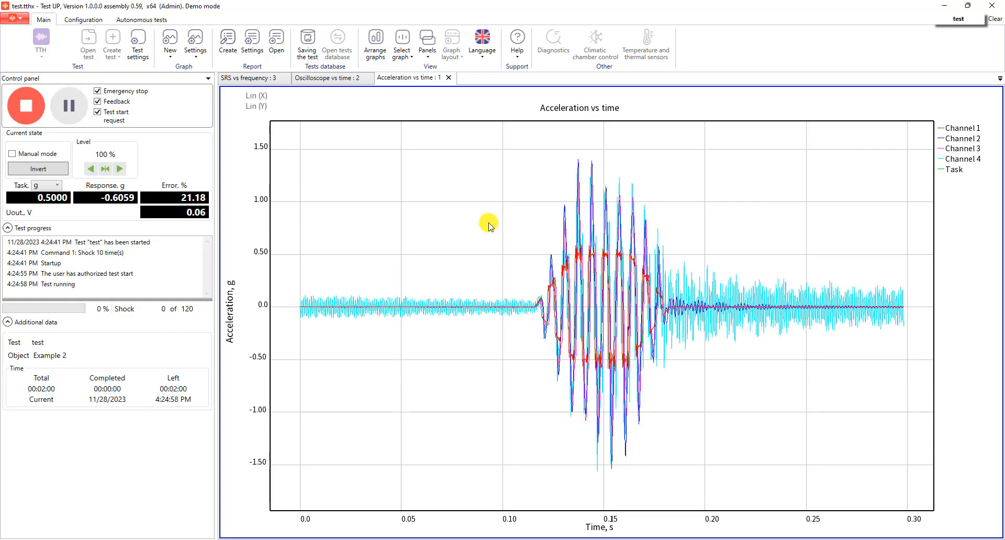
Step: Examine the Oscilloscope vs time, SRS vs frequency and Acceleration vs time graphs while the test runs
click(330, 77)
click(242, 77)
drag(565, 152, 830, 392)
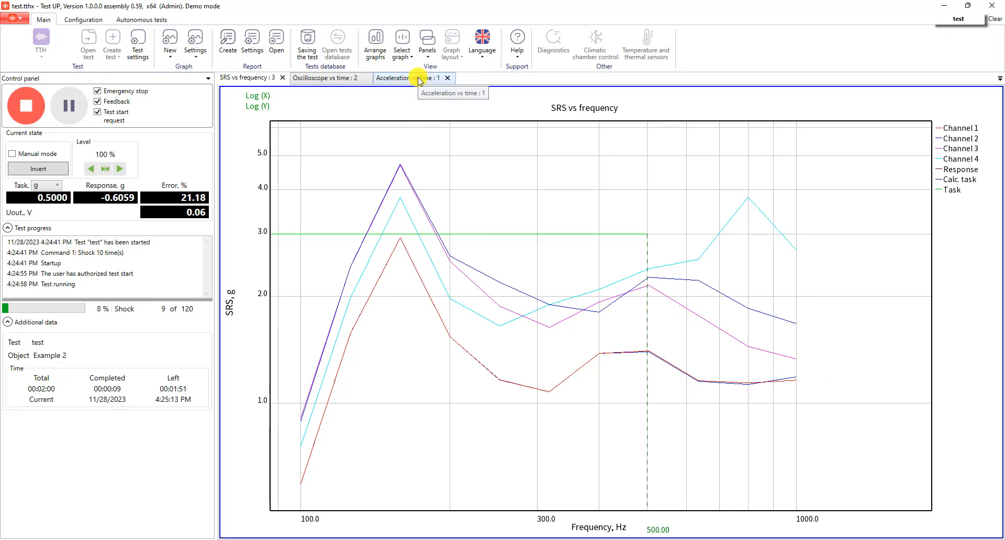
click(417, 79)
click(314, 79)
click(405, 80)
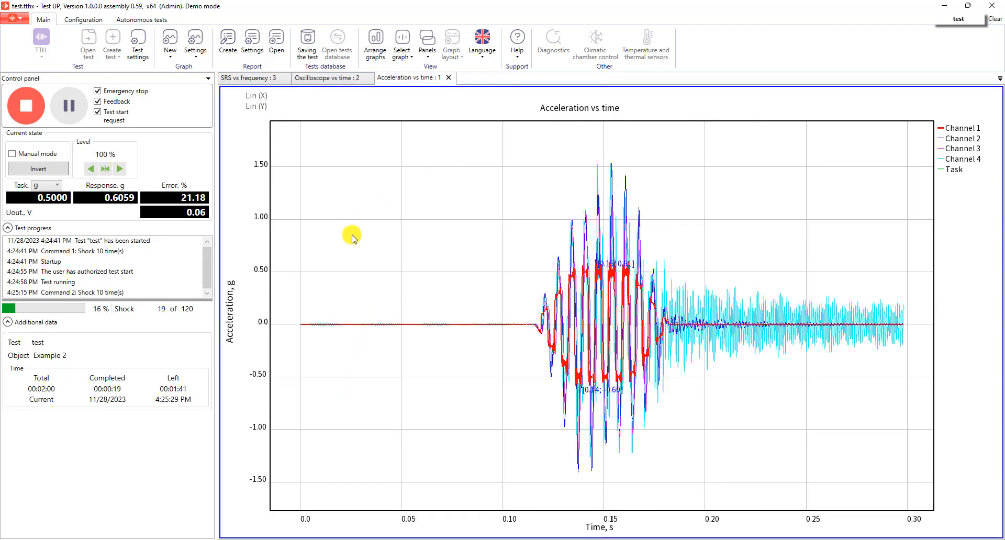
Step: Enable manual mode and trigger single shocks by hand, with the oscilloscope time scale at 0.1 ms/div
click(11, 154)
click(517, 311)
click(329, 78)
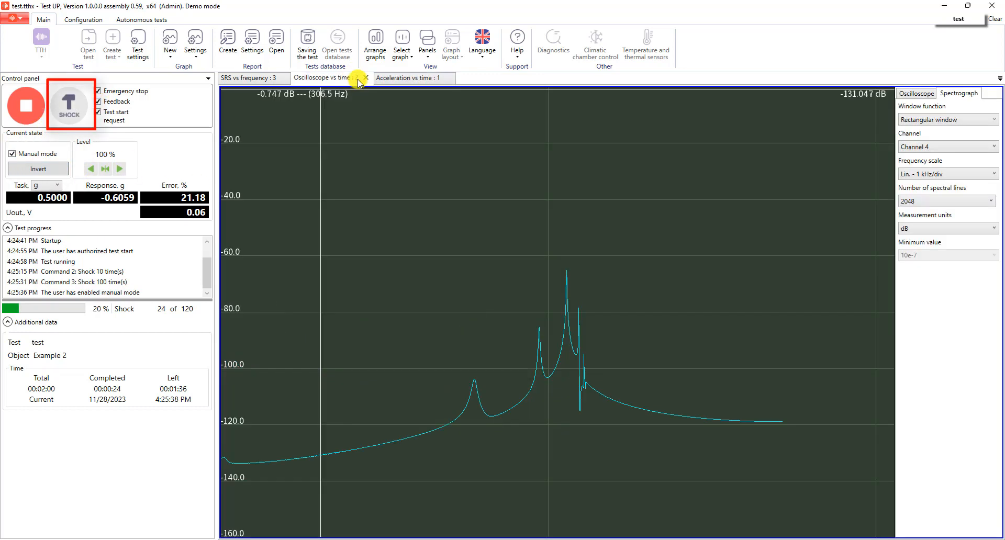
click(62, 100)
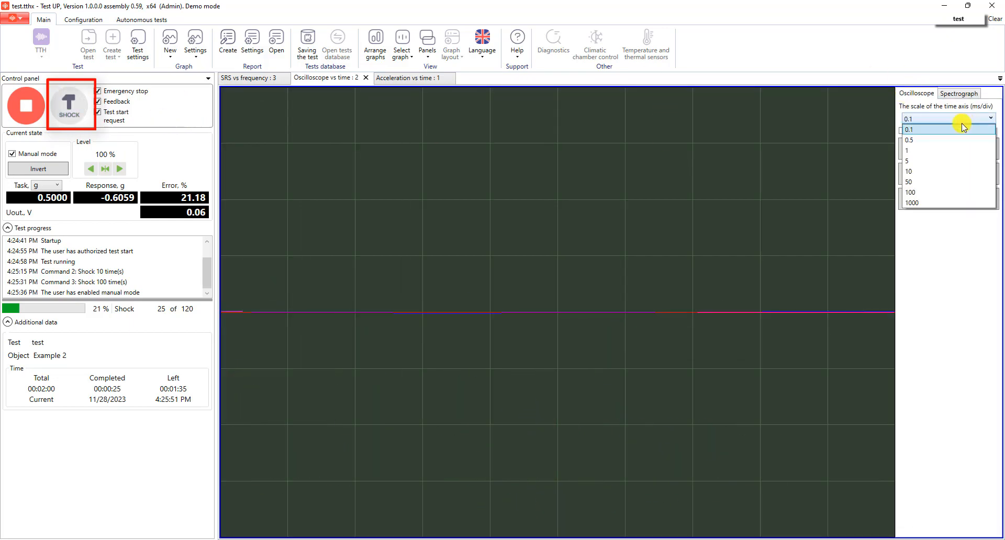
click(921, 131)
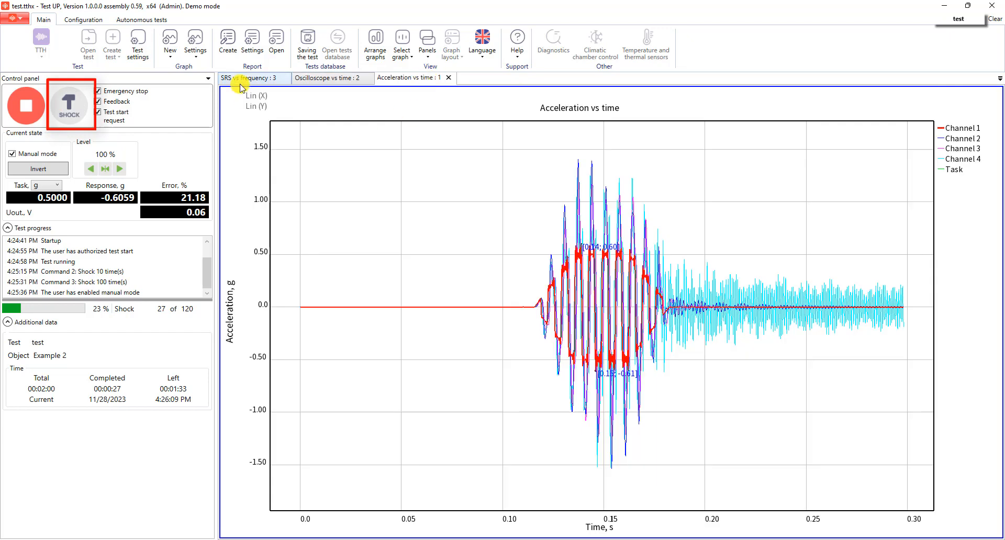
click(79, 101)
Step: Add a second Acceleration vs time graph to the test
click(170, 50)
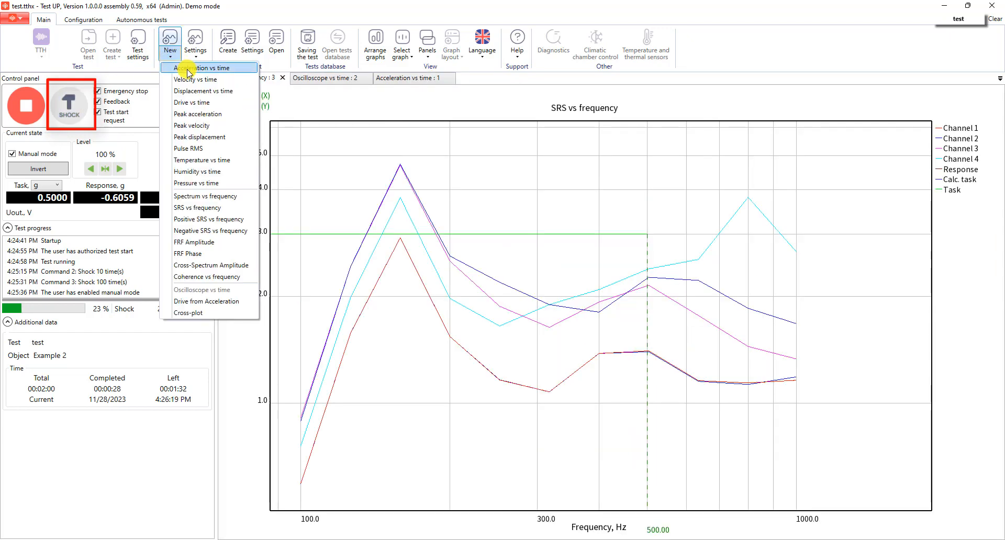
click(191, 67)
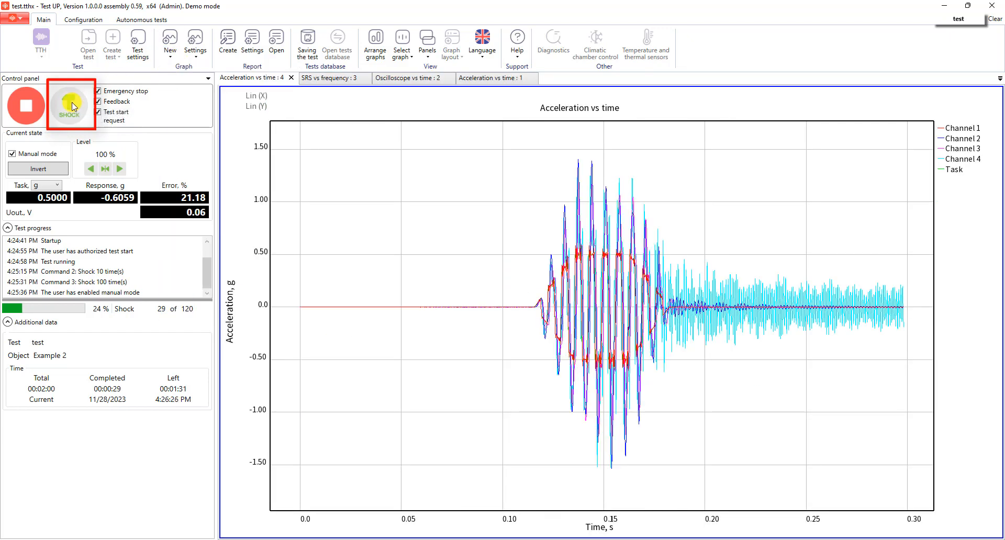
click(170, 50)
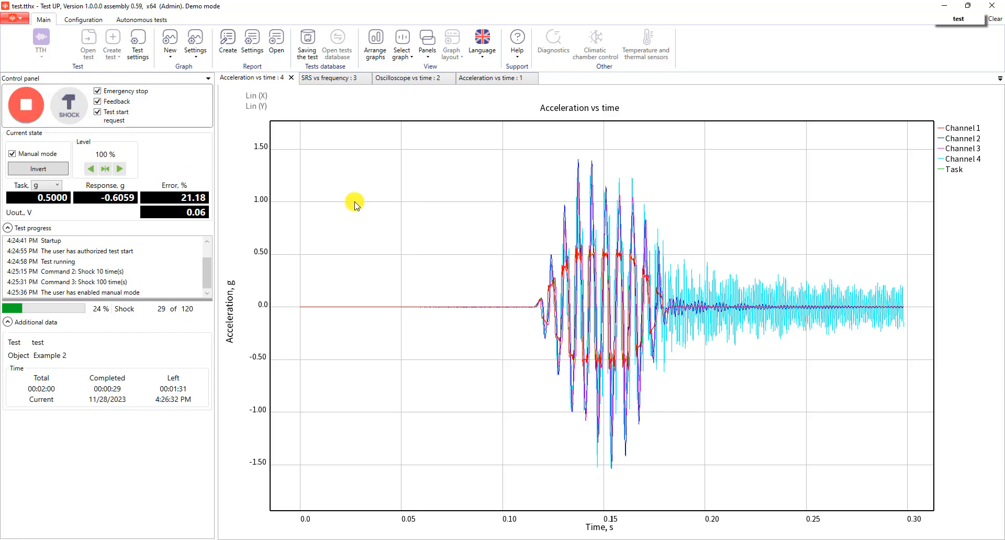